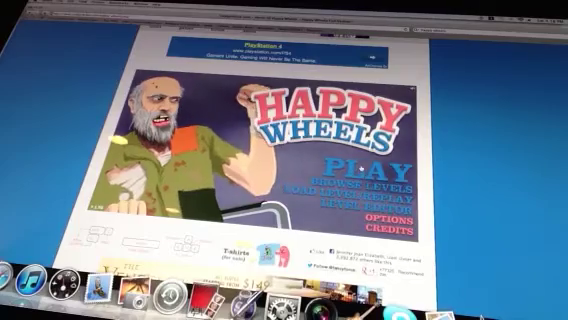
- Open the featured levels and start POKEMON TRAINING via PLAY NOW!?, reaching character selection
click(366, 170)
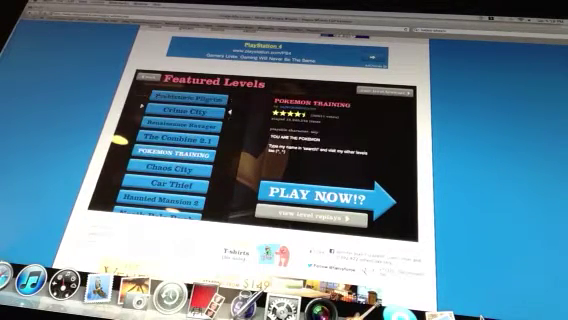
click(322, 196)
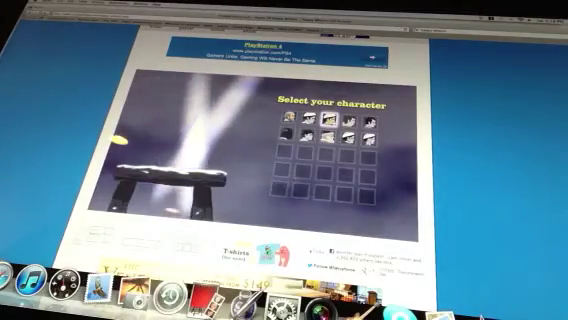
- Pick a character, ride Pokemon Training to a crash, then pause and quit to the menu
click(335, 123)
scroll(334, 124, down, 2)
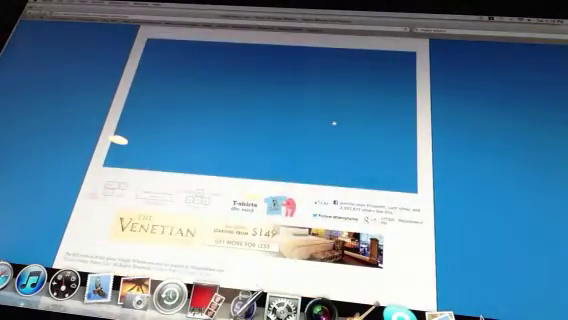
scroll(335, 125, up, 3)
scroll(336, 130, down, 2)
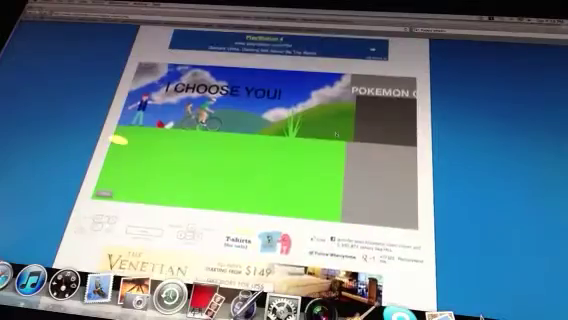
scroll(336, 133, up, 1)
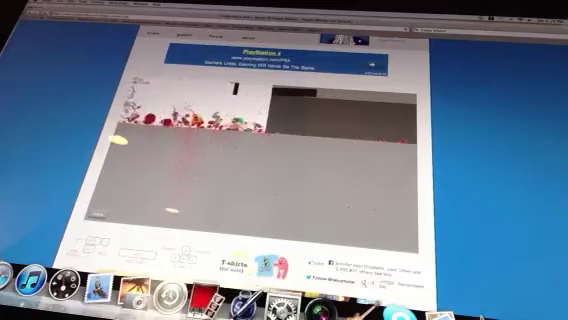
key(Return)
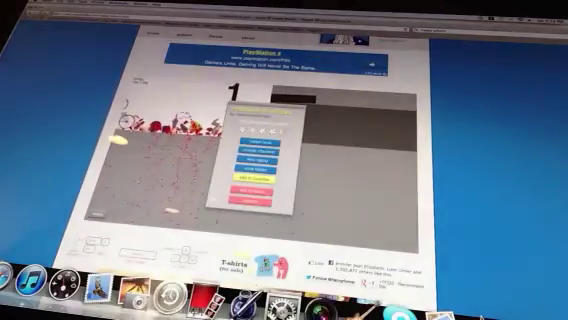
click(251, 190)
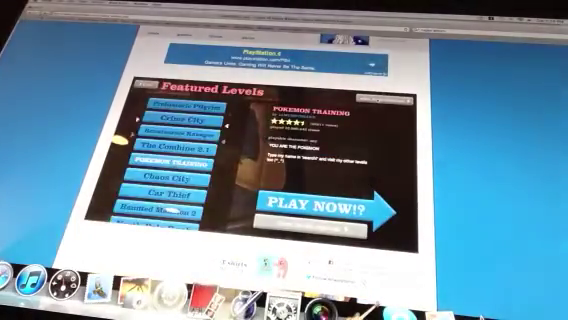
- Browse User Submitted Levels and launch the first listed level with a chosen character
click(323, 221)
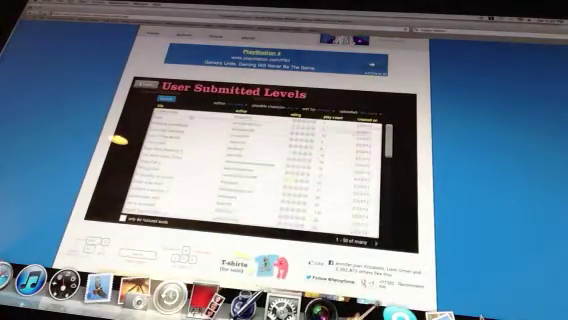
click(200, 122)
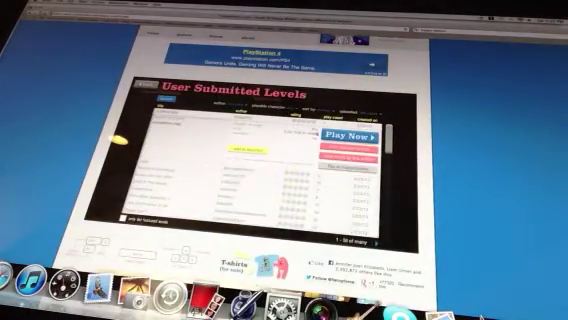
click(348, 135)
click(345, 148)
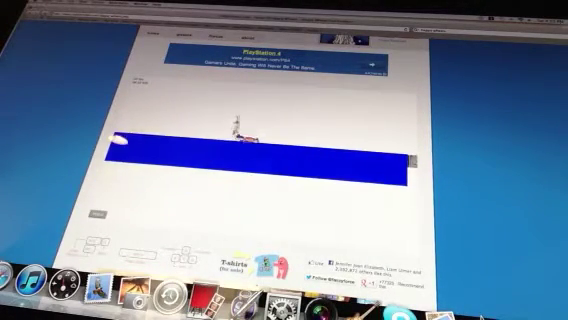
- Bounce the pogo character off the blue platforms and along the striped track using Up and Right
key(Up)
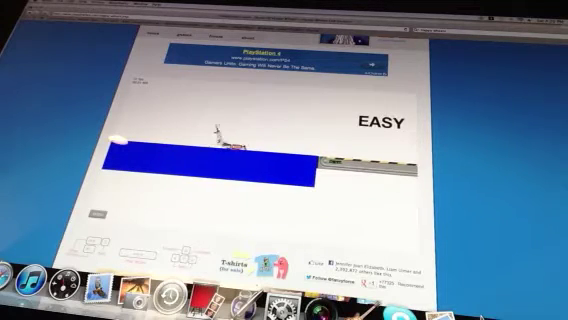
key(Up)
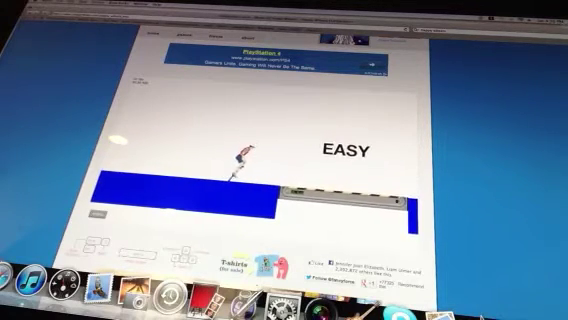
key(Up)
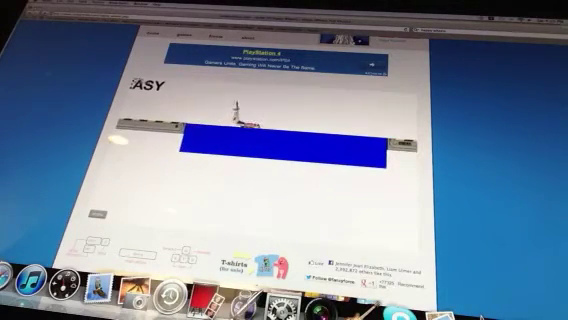
key(Right)
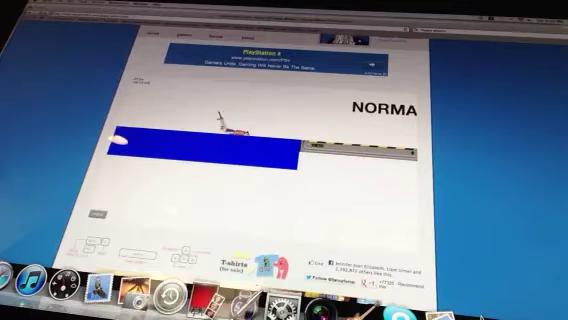
key(Right)
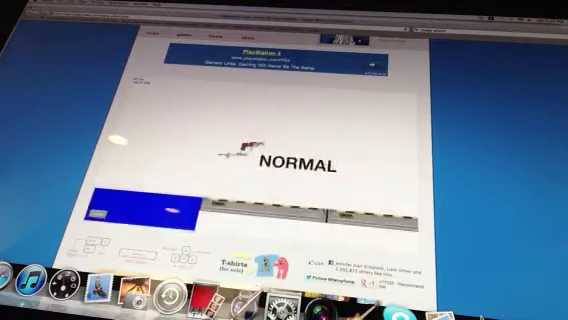
key(Right)
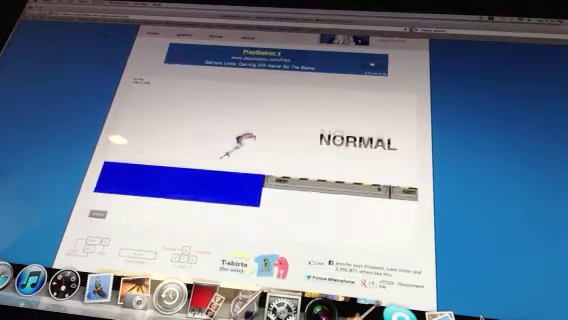
key(Right)
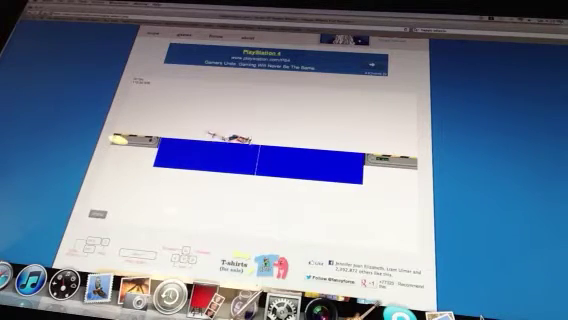
key(Right)
key(Right)
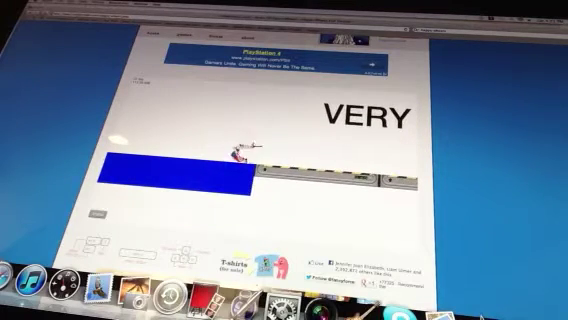
key(Right)
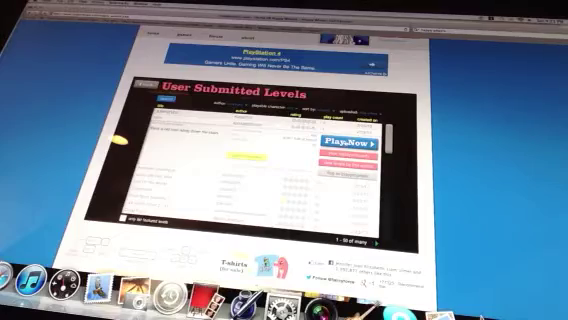
- Launch the next user level with a character and ride toward the blue obstacles
click(340, 142)
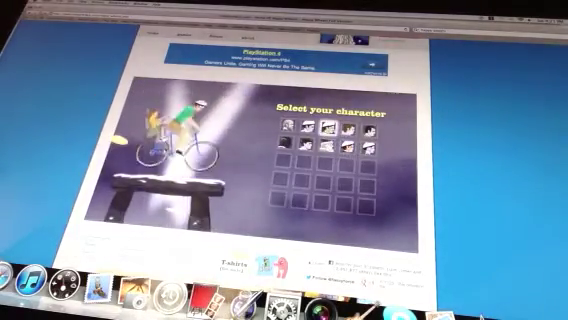
click(335, 131)
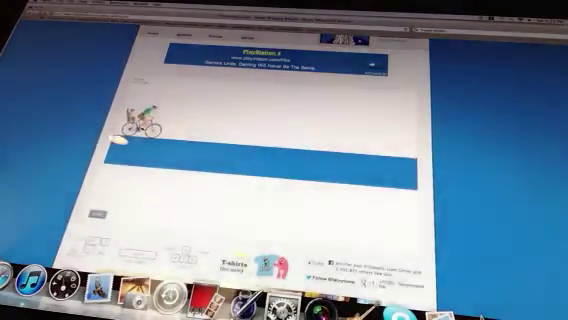
key(Up)
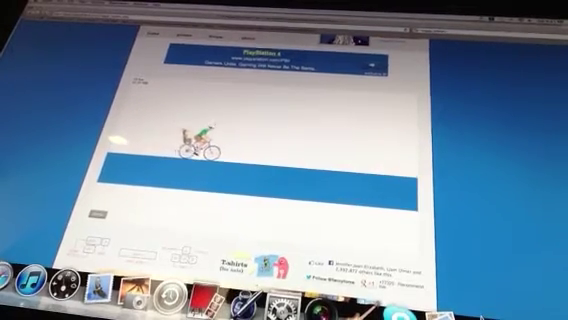
key(Up)
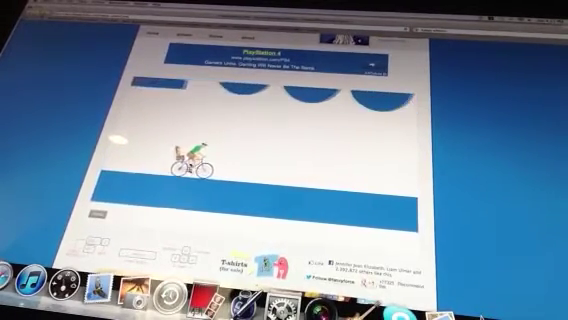
key(Up)
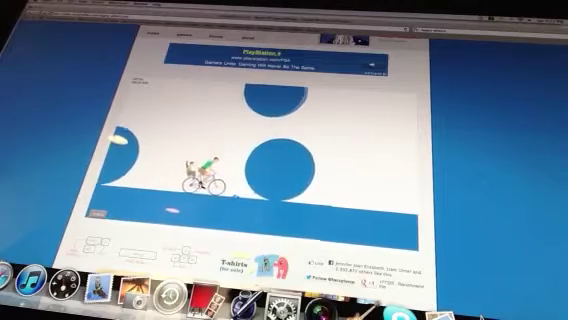
- Ride the cyclist over the blue ball and onto the step, back up, then pause
key(Up)
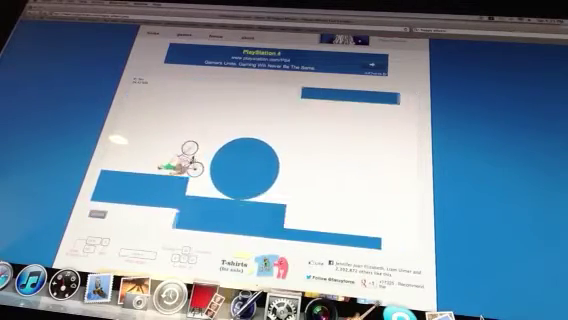
key(Up)
key(Up)
key(Up)
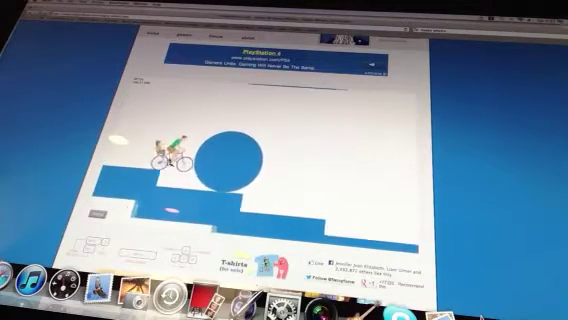
key(Up)
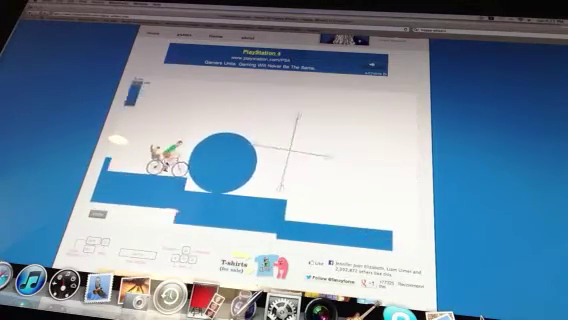
key(Down)
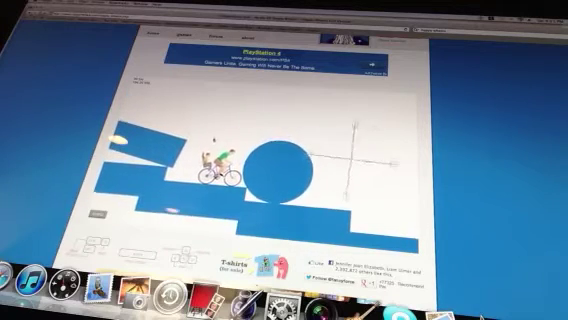
key(p)
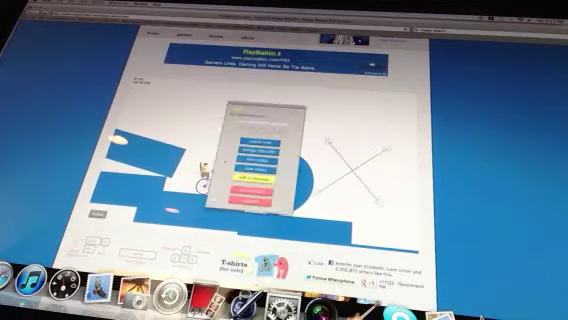
- Leave for the level list, collapse the selected level's details, and launch the green-hills level
click(258, 142)
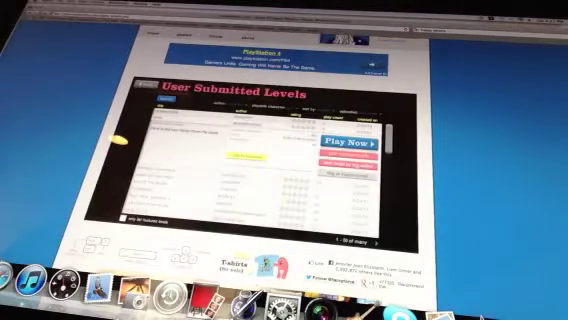
click(226, 176)
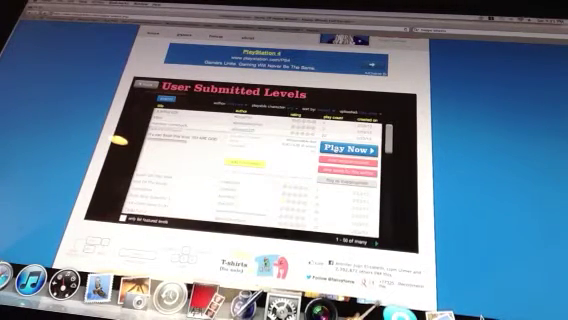
click(340, 150)
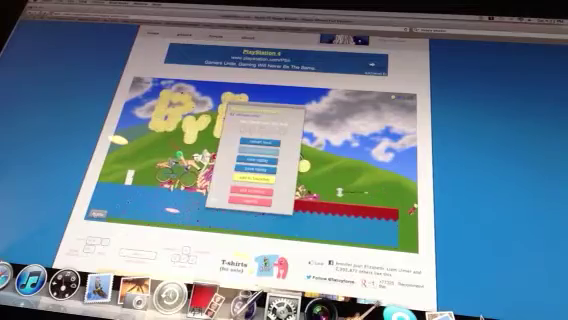
- Dismiss the start menu and ride the green-hills level to the checkered finish flag
key(Return)
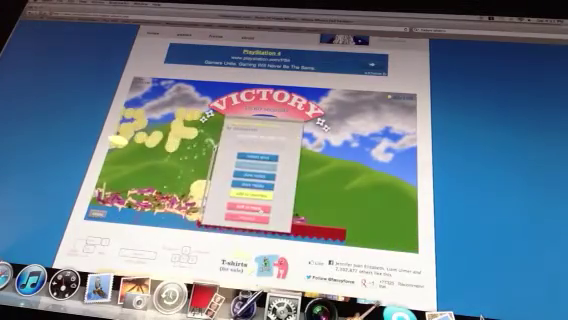
- Return to the list after the win, launch the next user level, and quit it
click(240, 181)
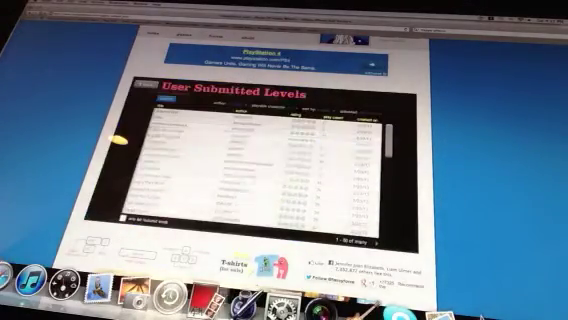
click(347, 156)
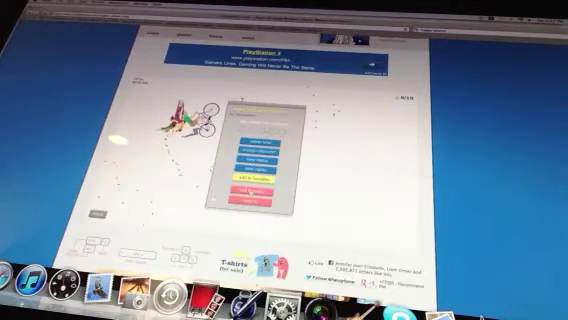
click(250, 191)
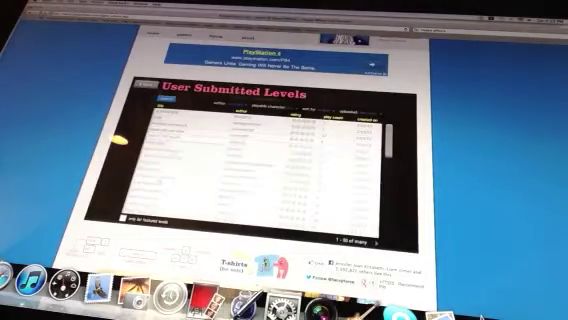
- Launch another level and abandon it, then start the next one down and crash
click(347, 160)
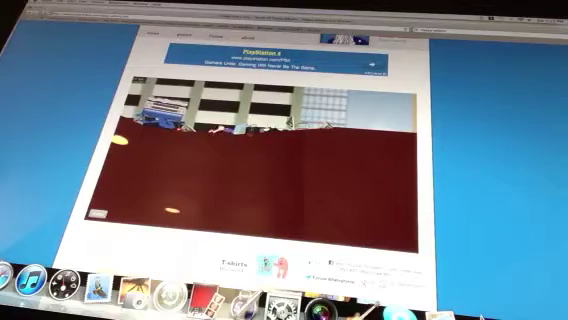
key(Escape)
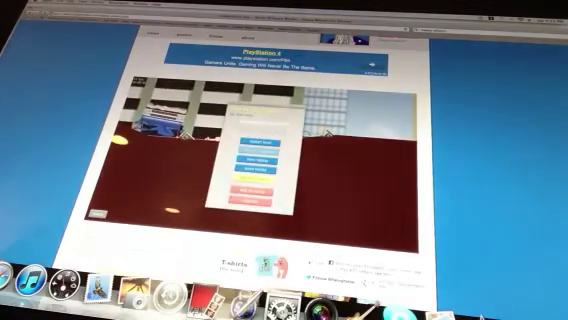
key(Return)
key(Down)
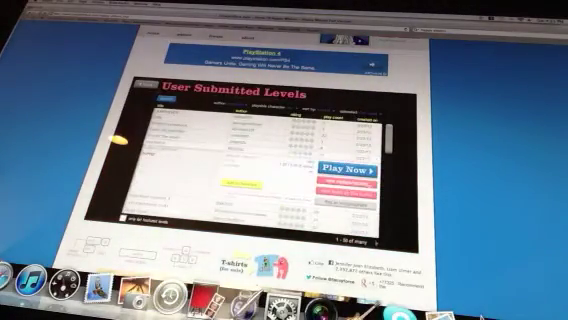
key(Return)
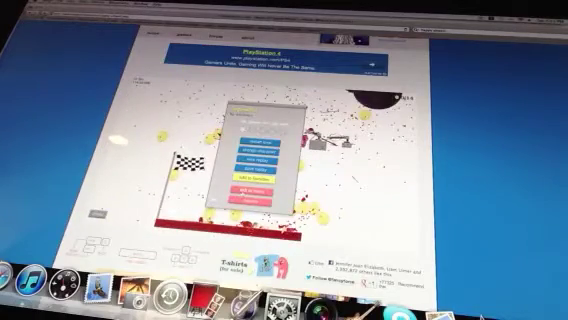
key(Return)
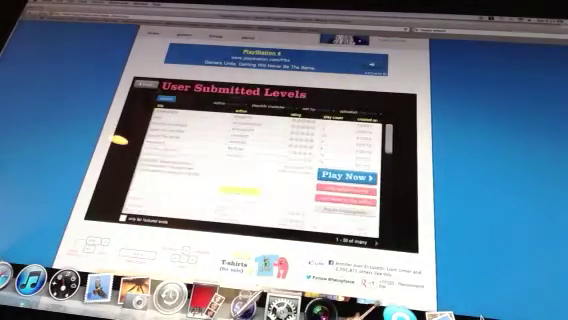
- Launch the lawnmower level, ride down the grassy slopes to a crash, and pause
click(326, 179)
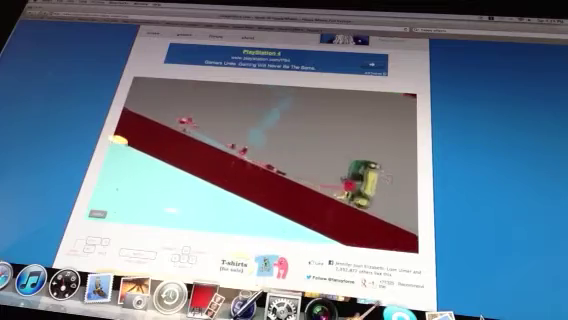
key(Return)
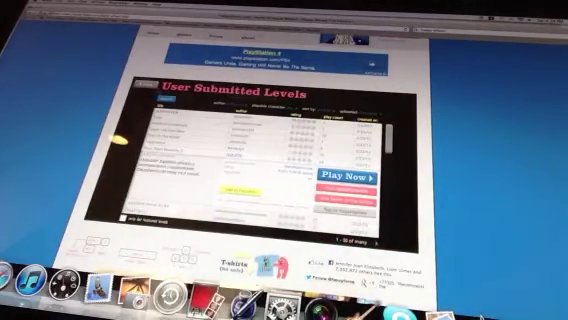
- Pick the dark blue-platform level, roll the cyclist backward, then move several levels down
key(Down)
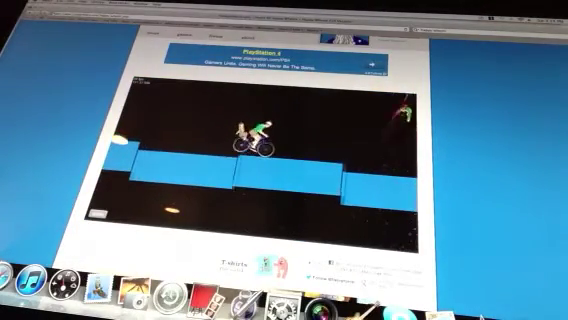
key(Down)
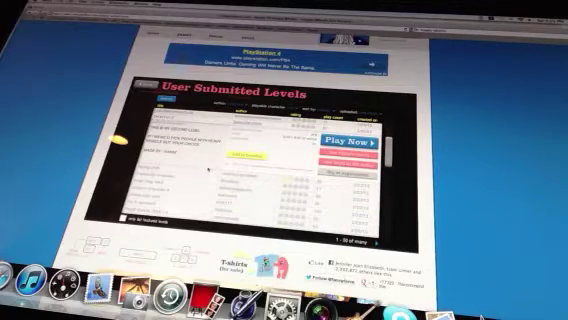
key(Down)
- Ride the cyclist past the vans to the checkered finish flag and the Victory banner
click(355, 189)
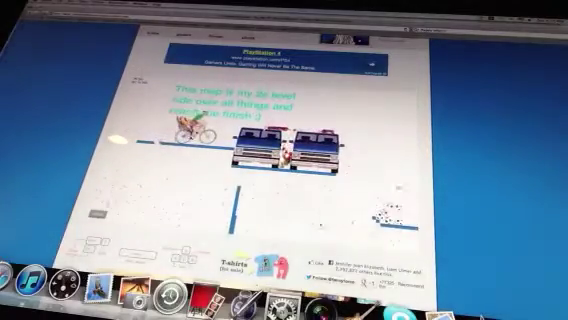
key(Down)
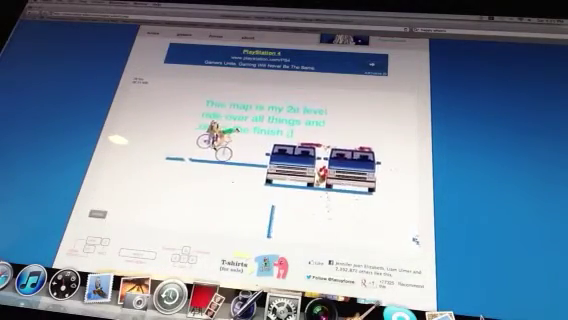
key(Up)
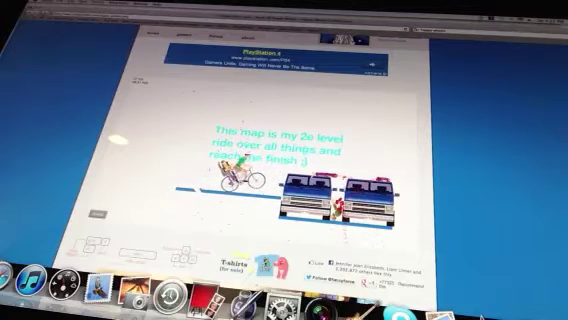
key(Up)
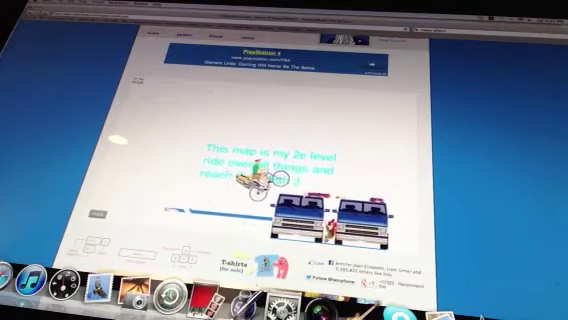
key(Up)
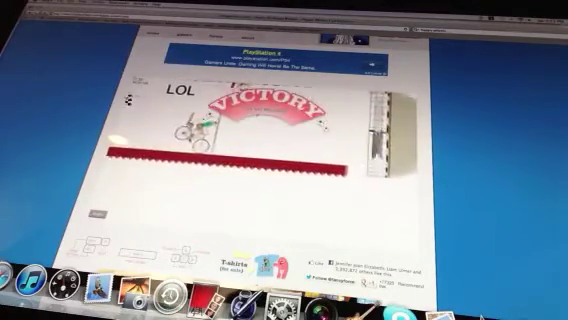
- Load the dark level and ride along the blue platform until crashing, then bring up the menu
click(248, 196)
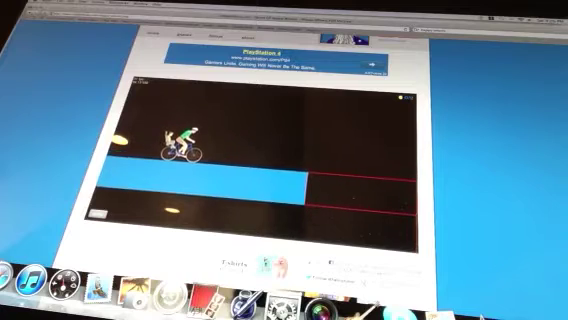
key(Up)
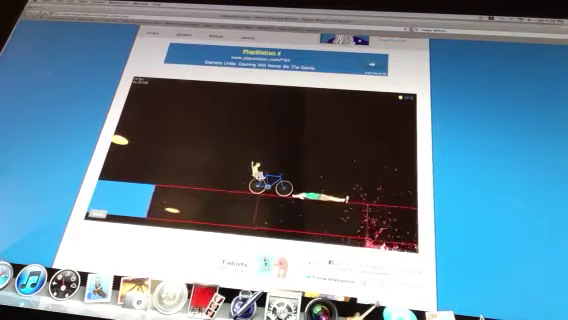
key(Return)
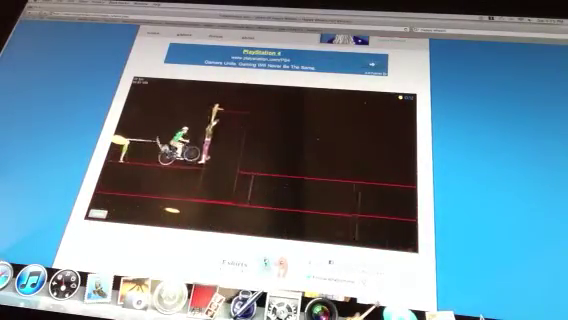
- Ride the restarted cyclist rightward past the figures, red platforms and saw
key(Up)
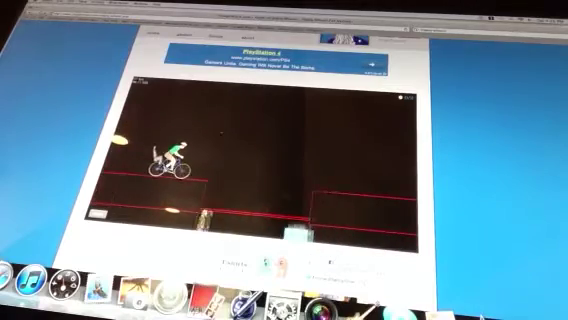
key(Up)
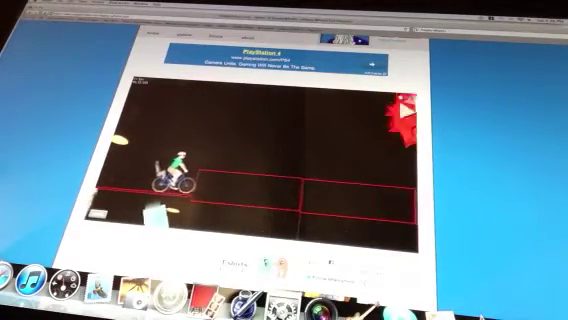
key(Up)
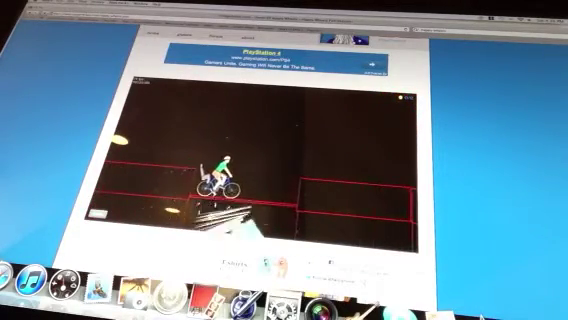
key(Up)
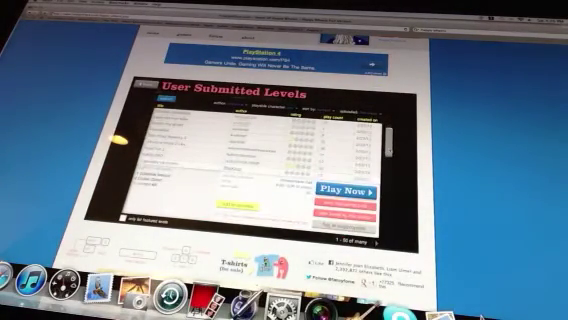
- Try a lower user level from the list, then leave it for the list
click(185, 128)
click(148, 175)
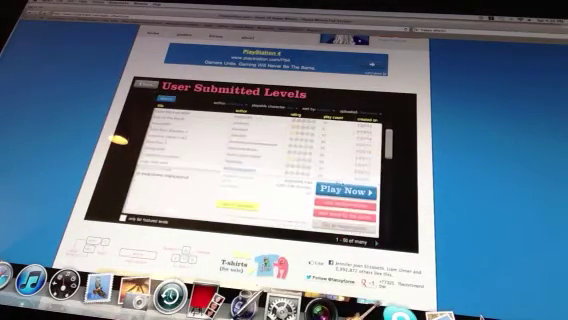
click(345, 190)
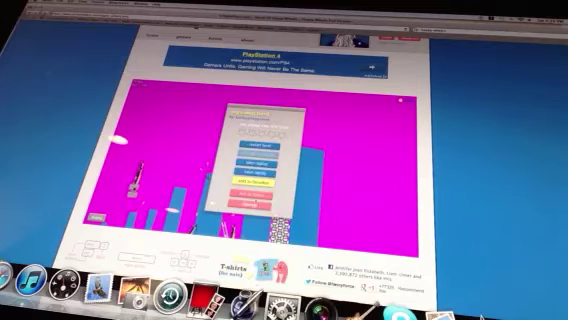
click(258, 172)
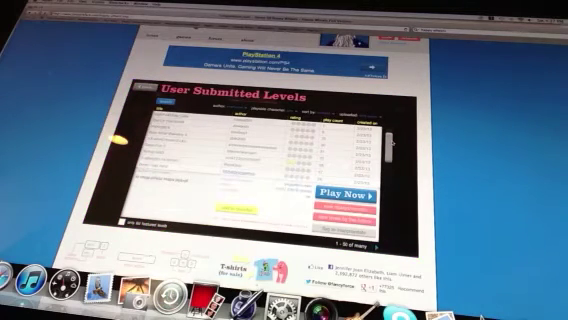
- Sample another listed level, return, then launch the green airplane level
click(193, 150)
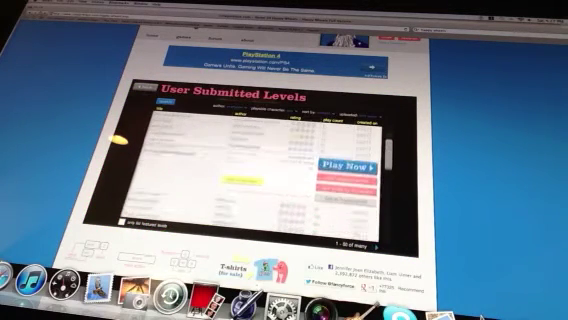
click(200, 178)
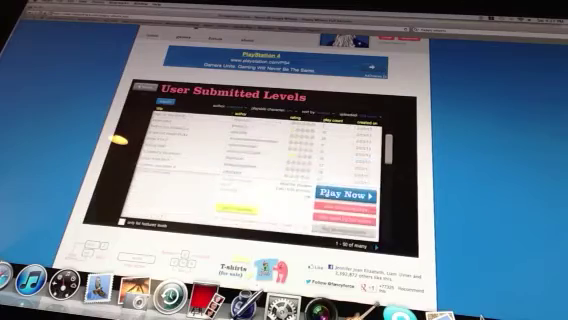
click(345, 194)
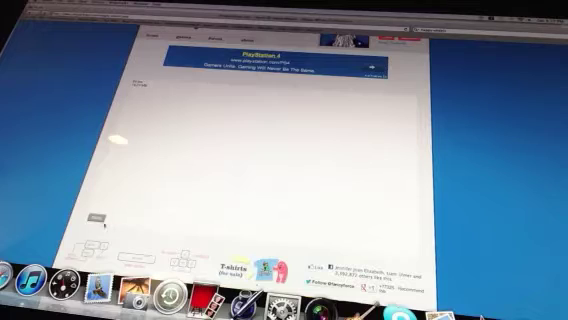
click(250, 193)
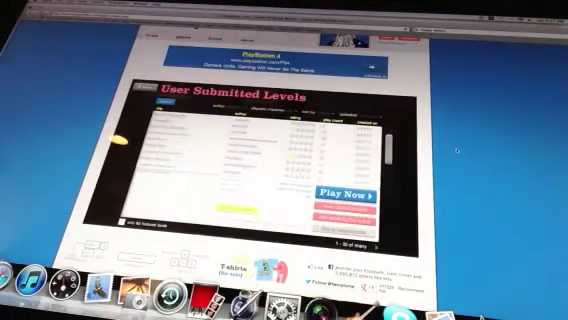
click(396, 153)
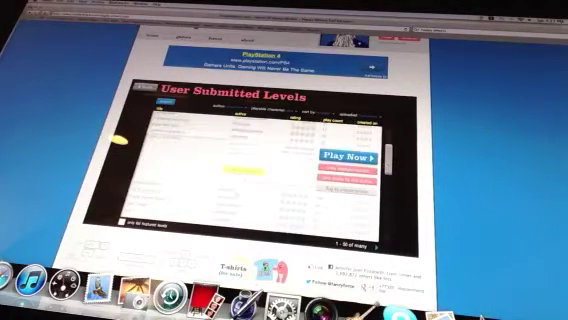
scroll(250, 170, up, 2)
click(352, 193)
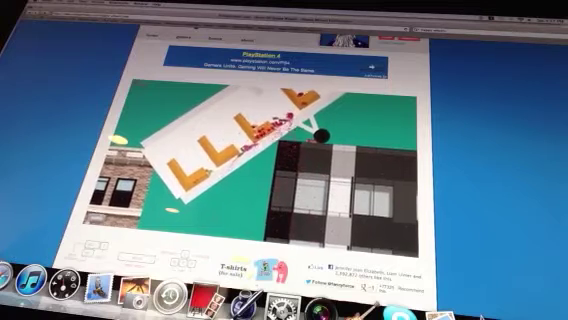
- Restart the airplane level twice from the pause menu, then exit to User Submitted Levels
click(270, 145)
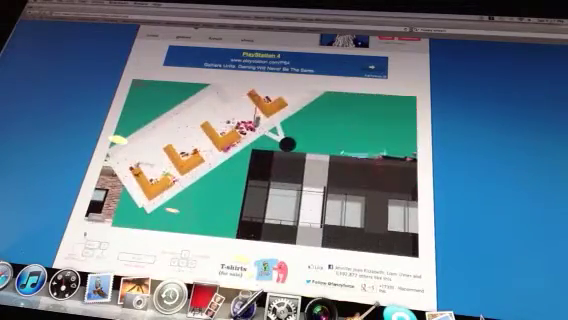
key(Return)
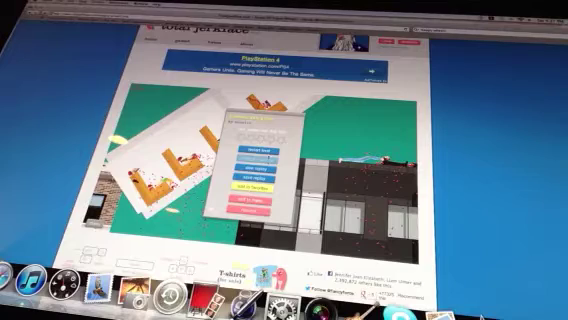
click(258, 150)
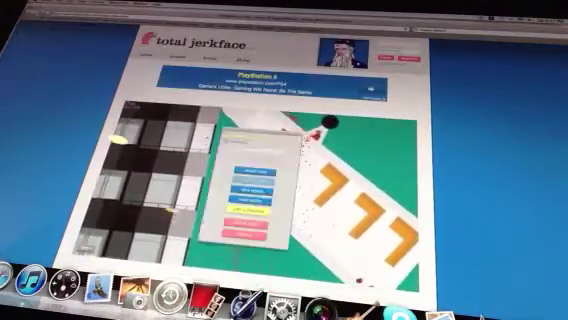
click(254, 181)
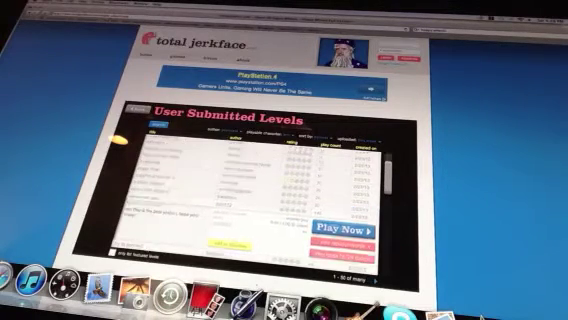
- Ride the checkered-flag level with the chosen rider until crashing, then exit to the list
click(344, 216)
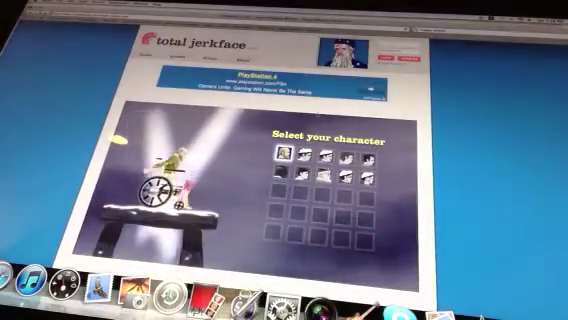
click(367, 158)
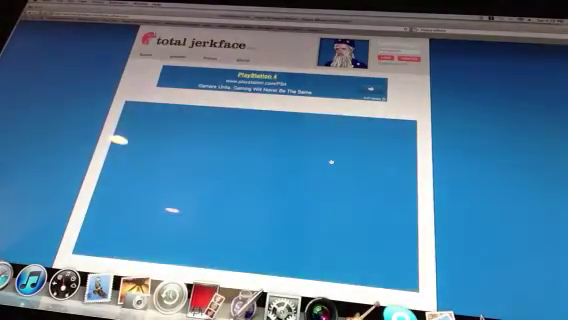
key(Up)
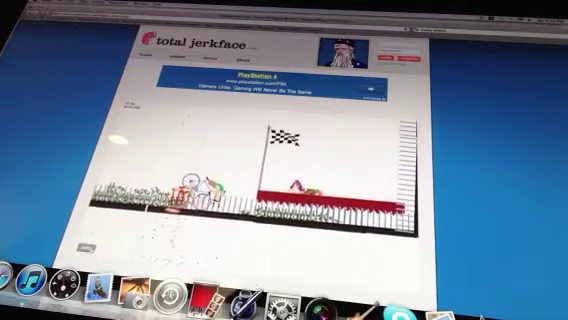
key(Escape)
click(243, 234)
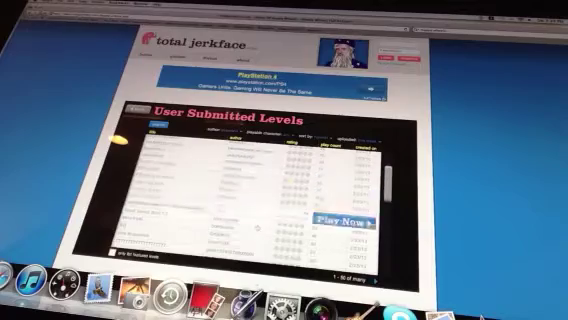
- Start the skyscraper level and skip to its next stage from the pause menu
click(323, 227)
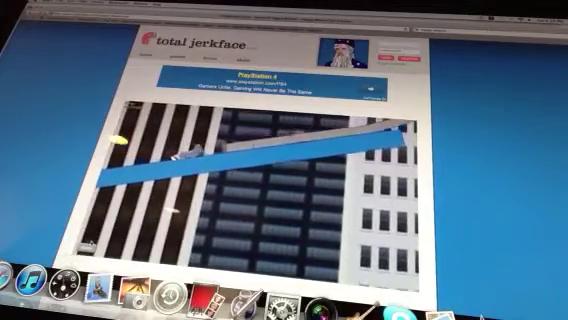
key(Escape)
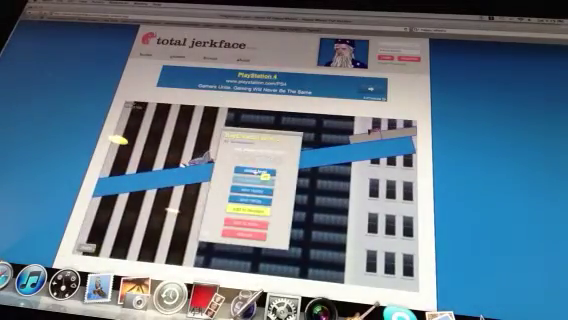
click(265, 176)
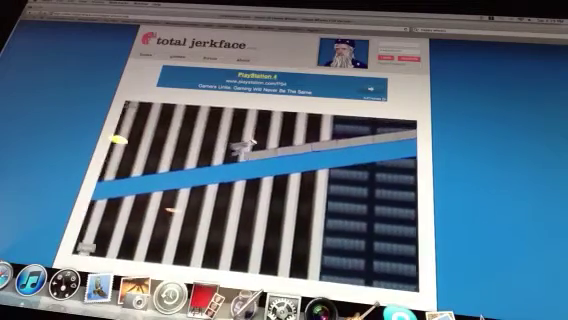
- Move on to Level 2, play until game over, and quit to User Submitted Levels
key(Return)
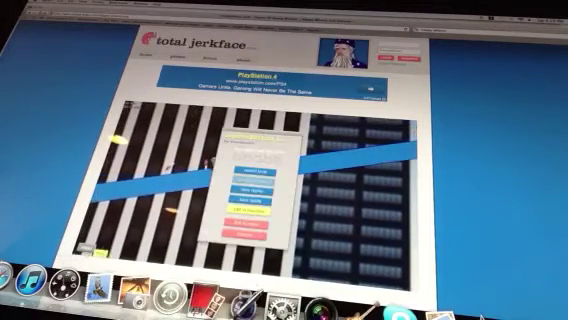
click(266, 180)
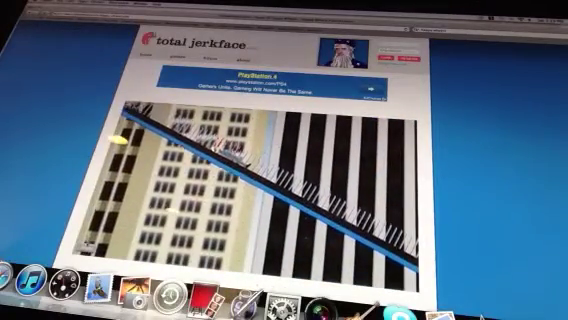
key(Return)
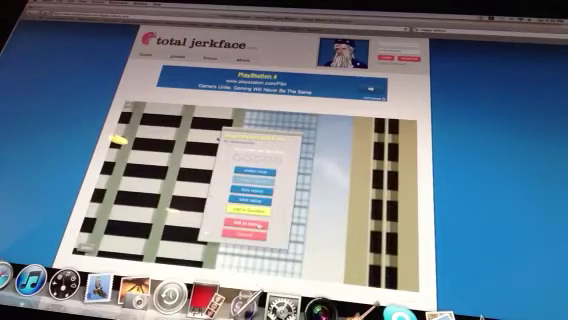
click(256, 226)
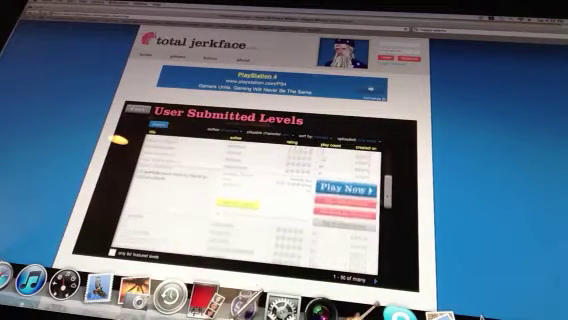
- Start the red user level as the cyclist
click(230, 204)
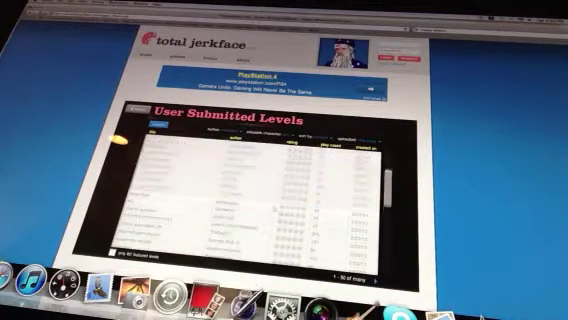
click(343, 223)
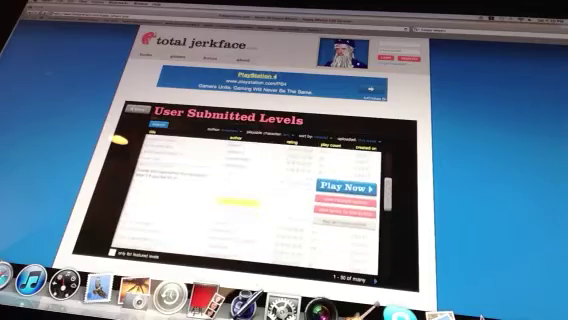
click(341, 225)
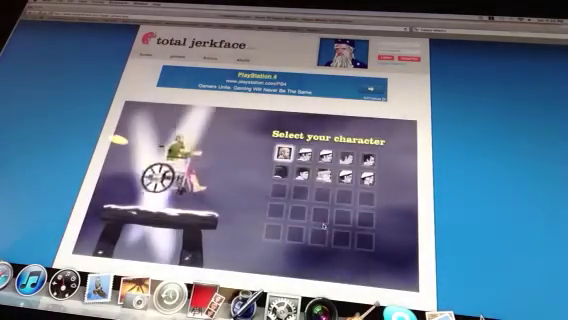
click(326, 157)
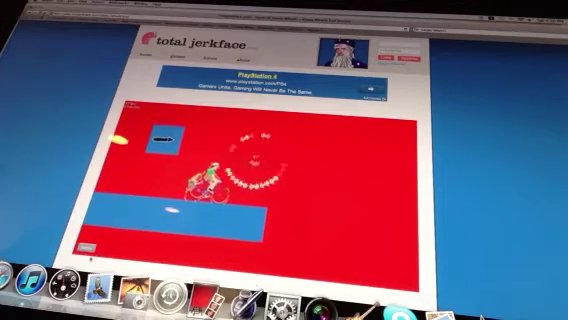
- Switch to the lawnmower rider, drive off the platform, then exit to the list
key(Return)
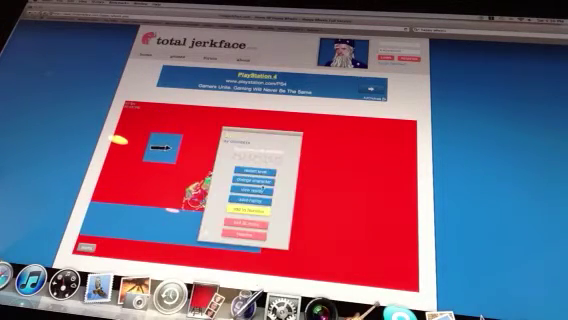
click(252, 181)
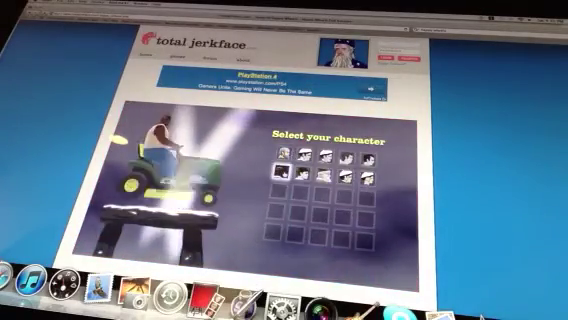
click(283, 172)
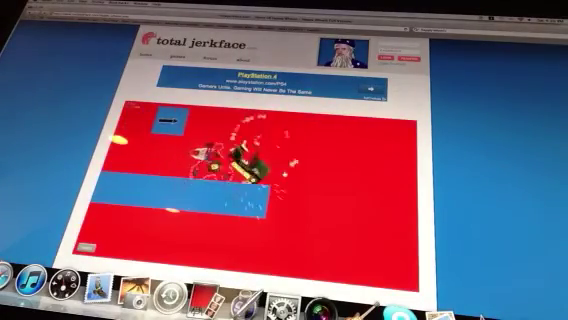
key(Up)
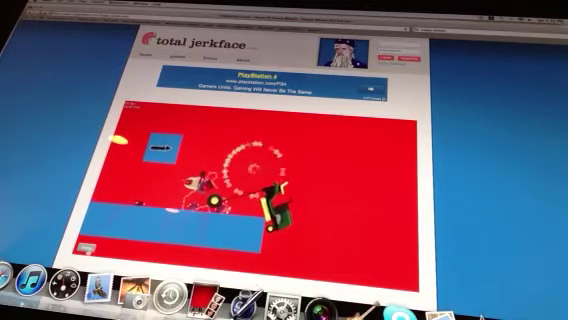
key(Escape)
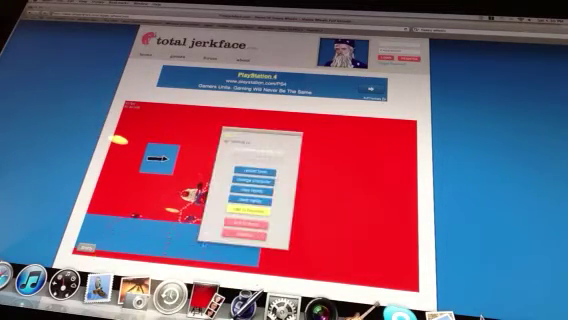
click(240, 223)
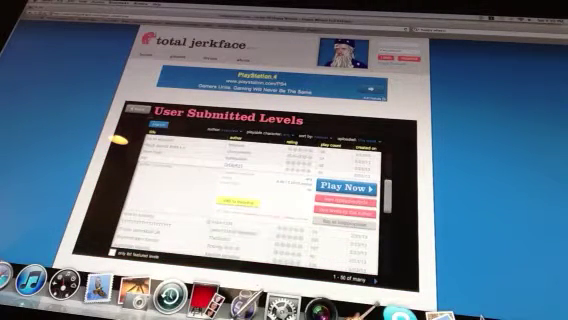
- Try an empty user level, exit to the list, then switch to the Google Happy Wheels results
click(282, 224)
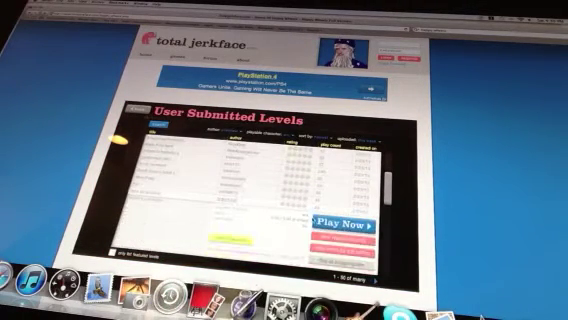
click(320, 221)
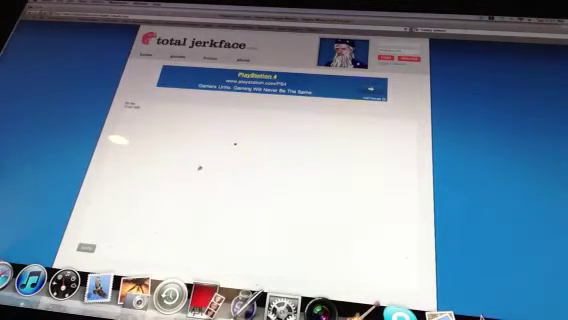
click(88, 247)
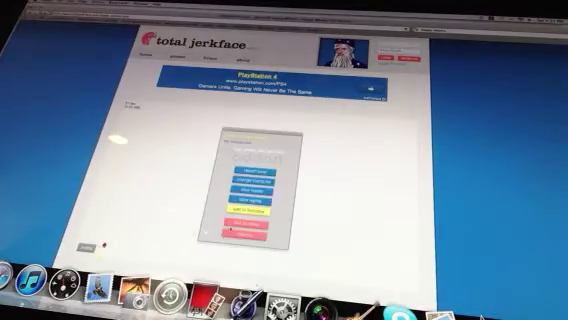
click(248, 210)
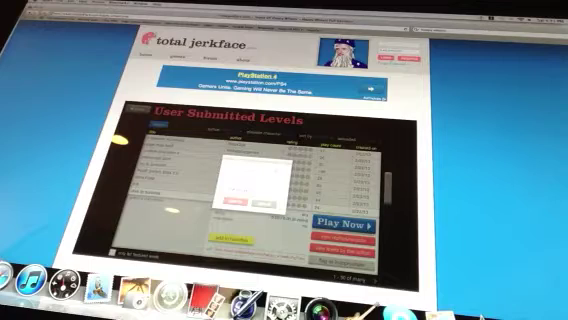
click(235, 203)
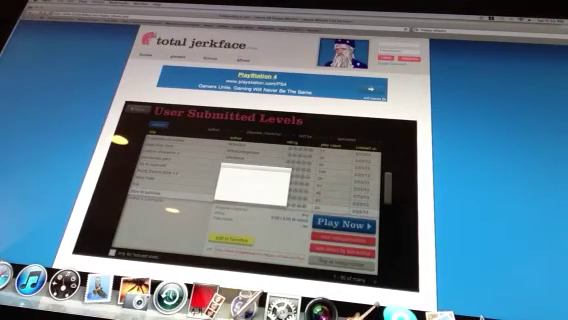
key(super+bracketleft)
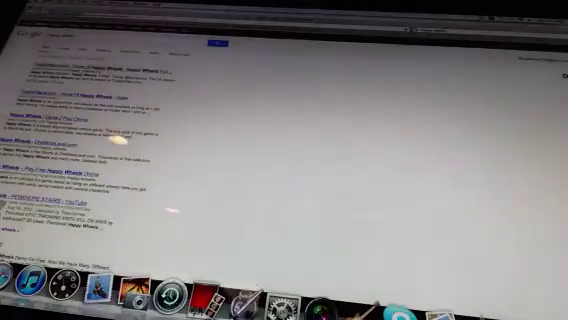